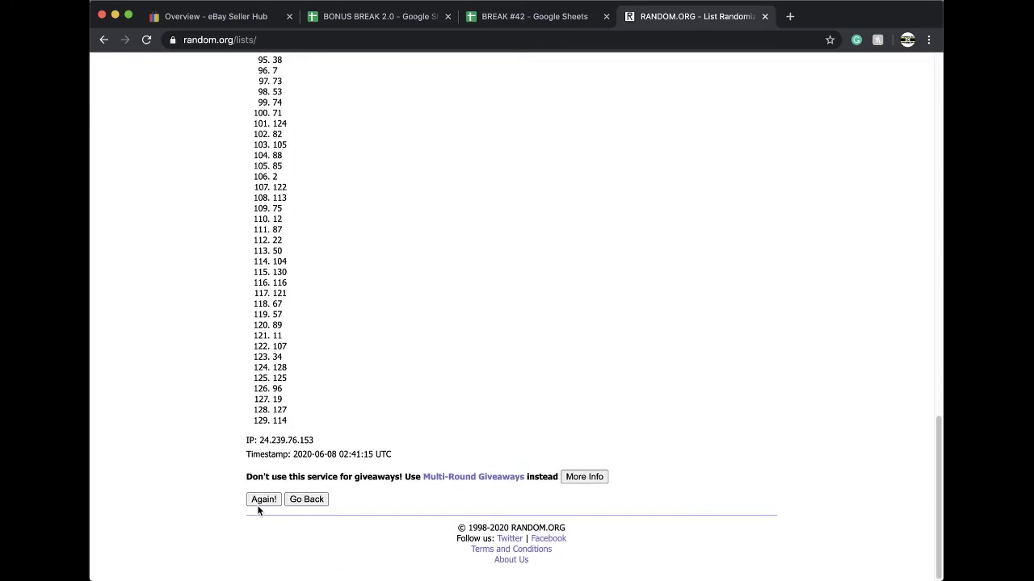
Randomize the 129-item number list four more times so it has been shuffled five times in total
{"action": "left_click", "coordinate": [259, 500]}
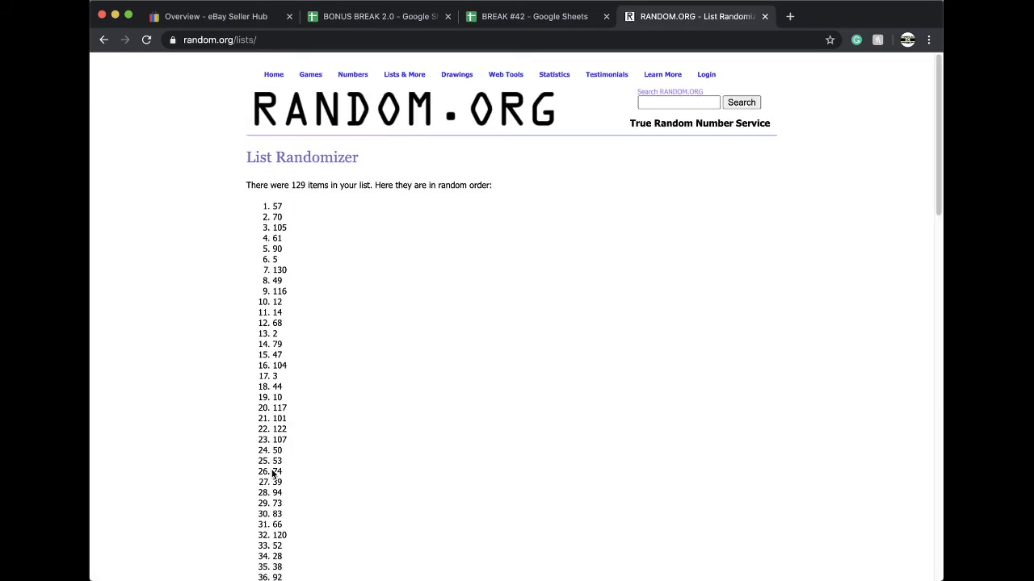
{"action": "scroll", "coordinate": [273, 475], "scroll_direction": "down", "scroll_amount": 15}
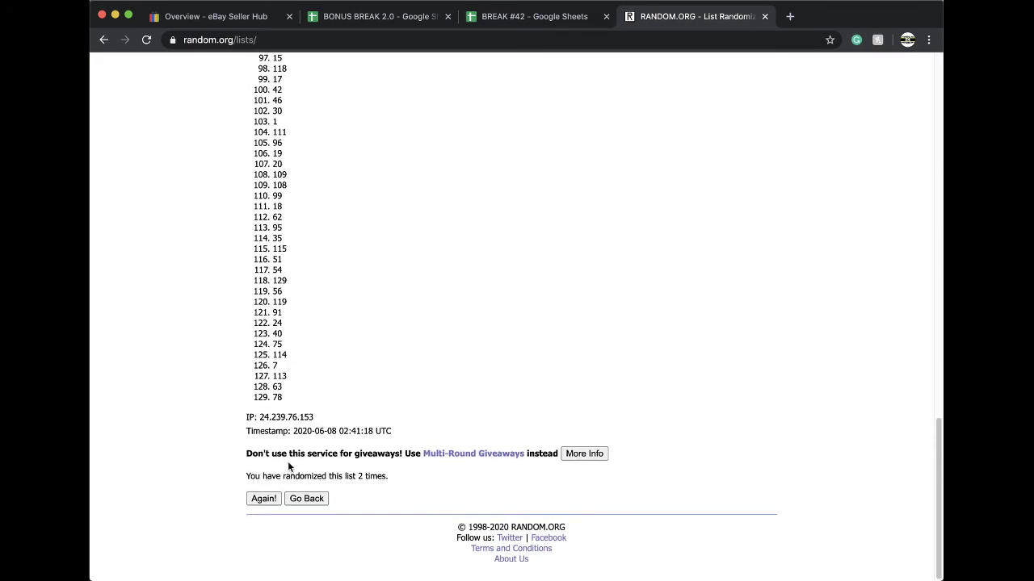
{"action": "left_click", "coordinate": [263, 500]}
{"action": "scroll", "coordinate": [263, 505], "scroll_direction": "down", "scroll_amount": 15}
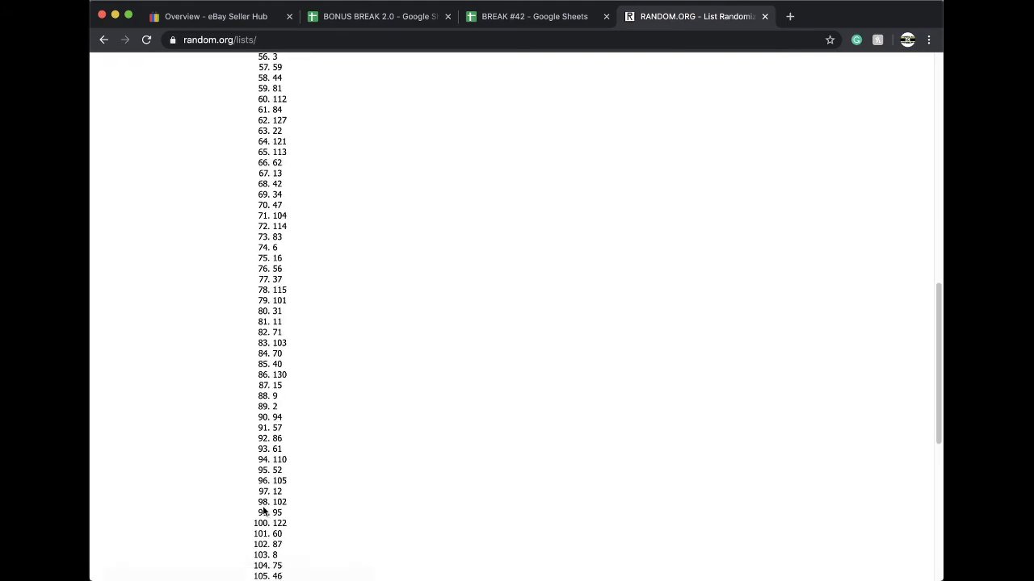
{"action": "left_click", "coordinate": [261, 502]}
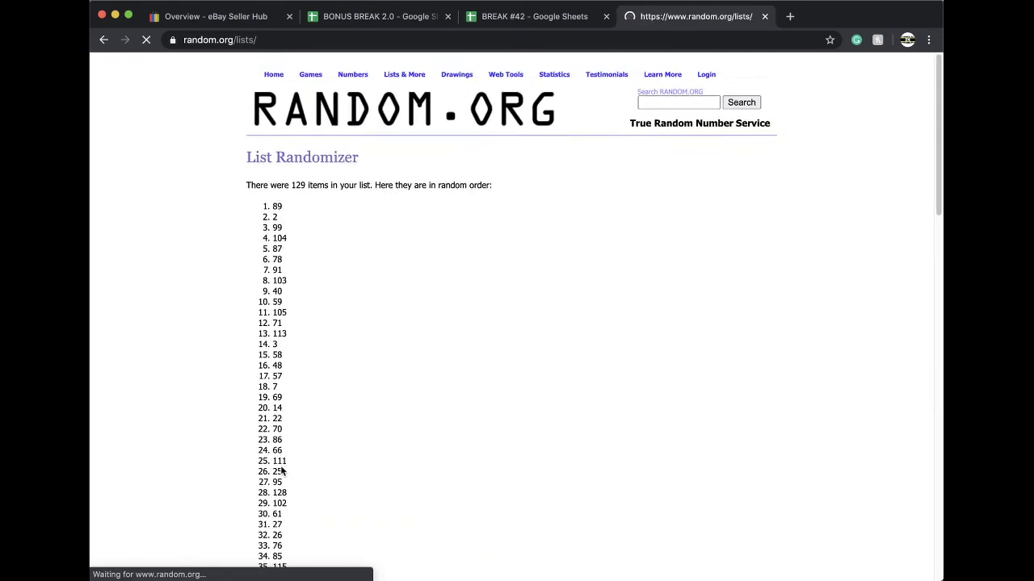
{"action": "scroll", "coordinate": [266, 509], "scroll_direction": "down", "scroll_amount": 15}
{"action": "left_click", "coordinate": [264, 498]}
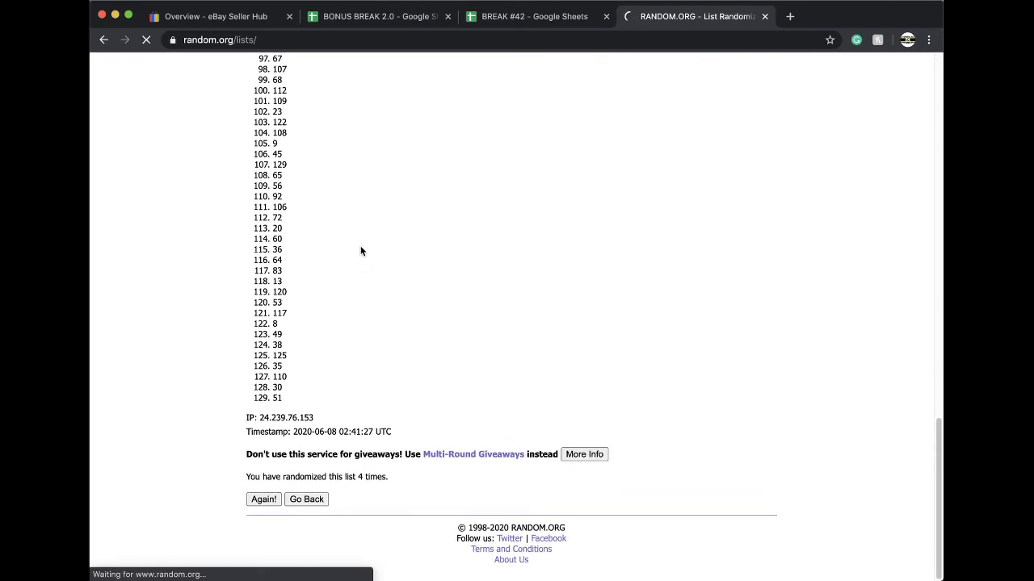
Switch to the BREAK #42 spreadsheet and fill the cell with number 9 in column E yellow
{"action": "left_click", "coordinate": [526, 16]}
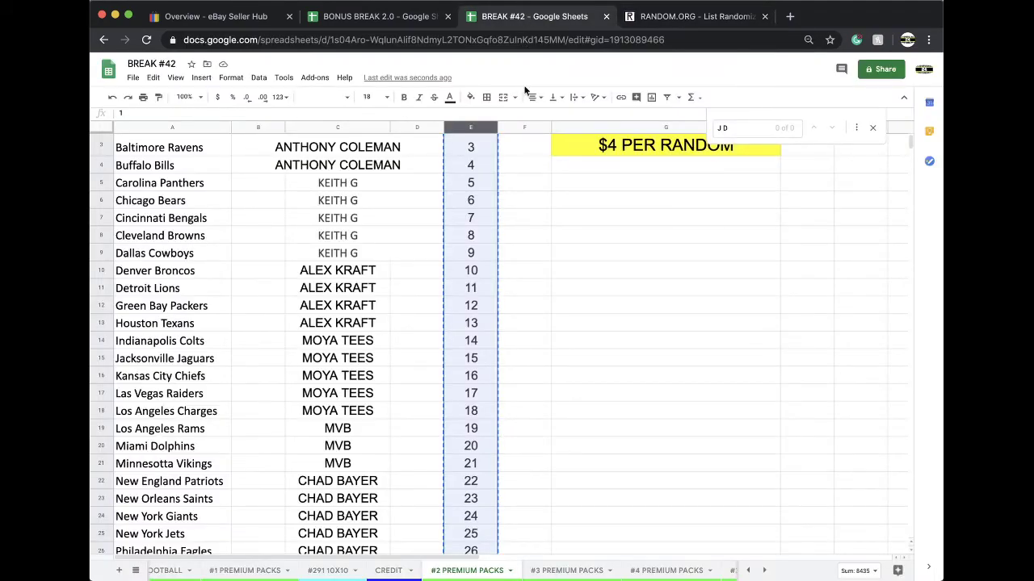
{"action": "left_click", "coordinate": [487, 255]}
{"action": "left_click", "coordinate": [471, 97]}
{"action": "left_click", "coordinate": [508, 143]}
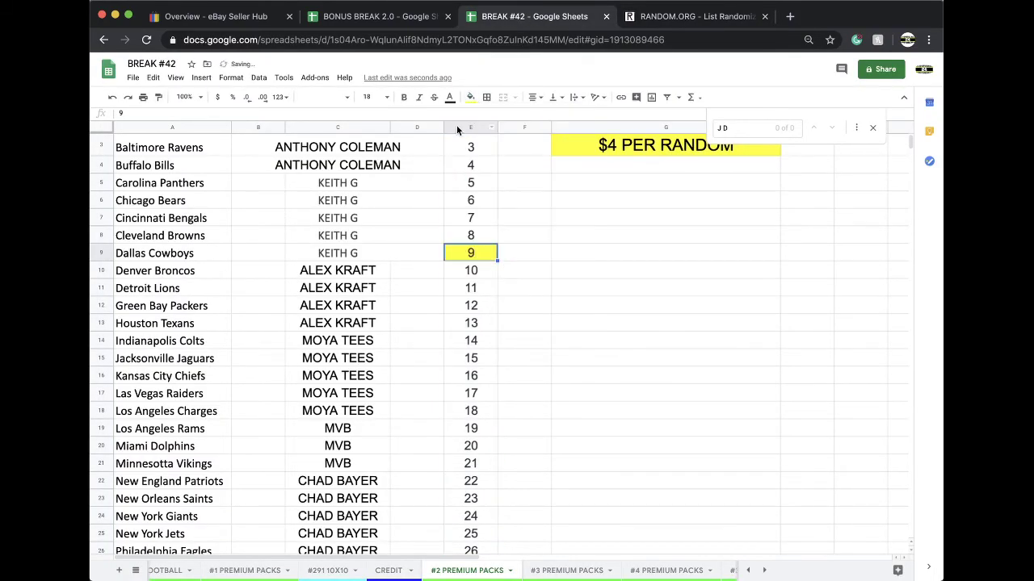
Copy number column E from the #2 PREMIUM PACKS sheet over column E of the #3 PREMIUM PACKS sheet
{"action": "left_click", "coordinate": [459, 128]}
{"action": "left_click", "coordinate": [525, 572]}
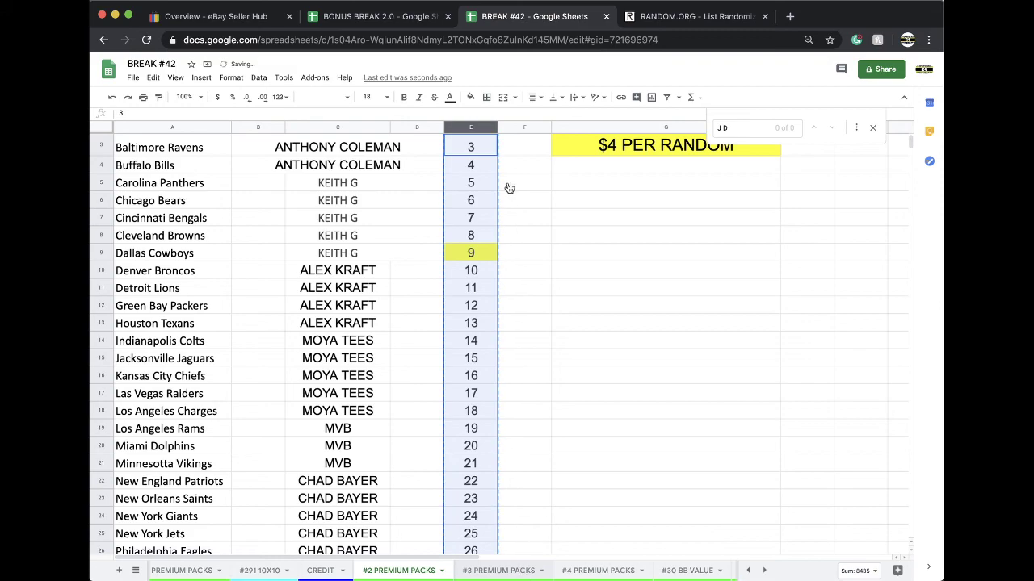
{"action": "left_click", "coordinate": [470, 128]}
{"action": "scroll", "coordinate": [472, 174], "scroll_direction": "up", "scroll_amount": 6}
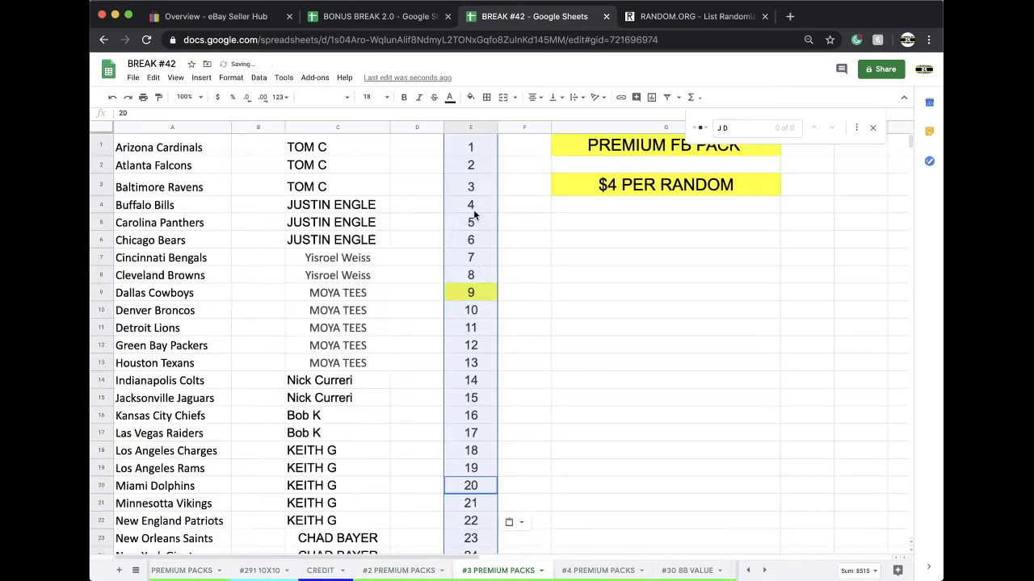
Move the numbers below the highlighted 9 in column E up one row so they start in cell E9
{"action": "left_click", "coordinate": [466, 310]}
{"action": "left_click_drag", "start_coordinate": [466, 309], "coordinate": [471, 406]}
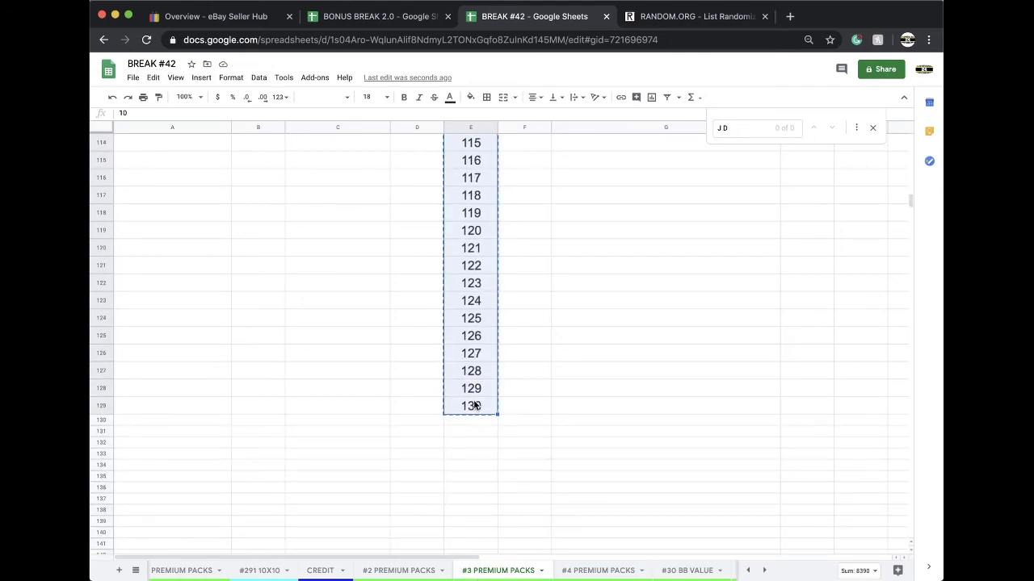
{"action": "key", "text": "Delete"}
{"action": "scroll", "coordinate": [471, 406], "scroll_direction": "up", "scroll_amount": 15}
{"action": "scroll", "coordinate": [471, 339], "scroll_direction": "up", "scroll_amount": 10}
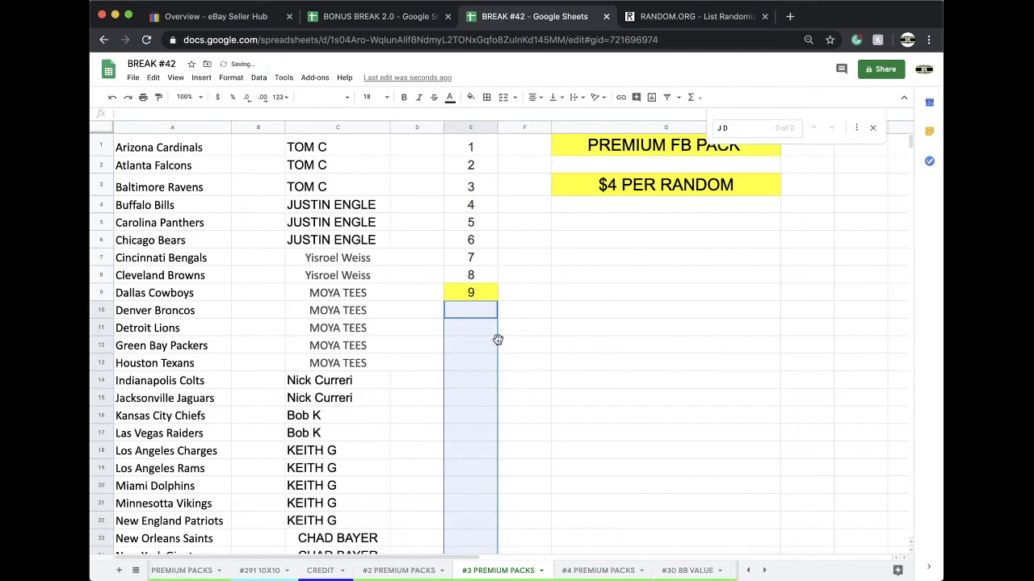
{"action": "left_click", "coordinate": [475, 293]}
{"action": "key", "text": "ctrl+v"}
Go to the #2 PREMIUM PACKS sheet and copy the participant names in column C
{"action": "left_click", "coordinate": [422, 573]}
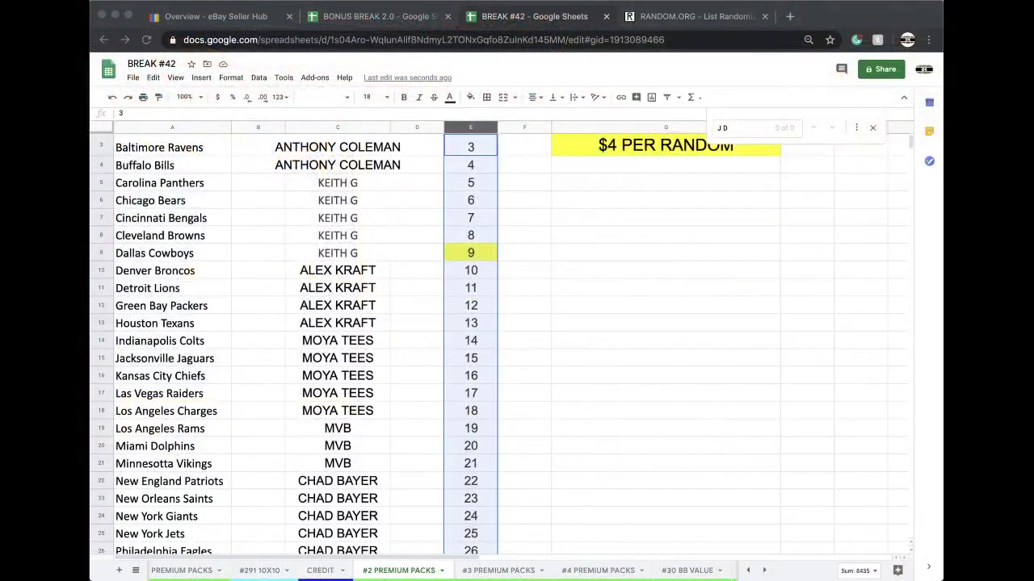
{"action": "left_click", "coordinate": [387, 201]}
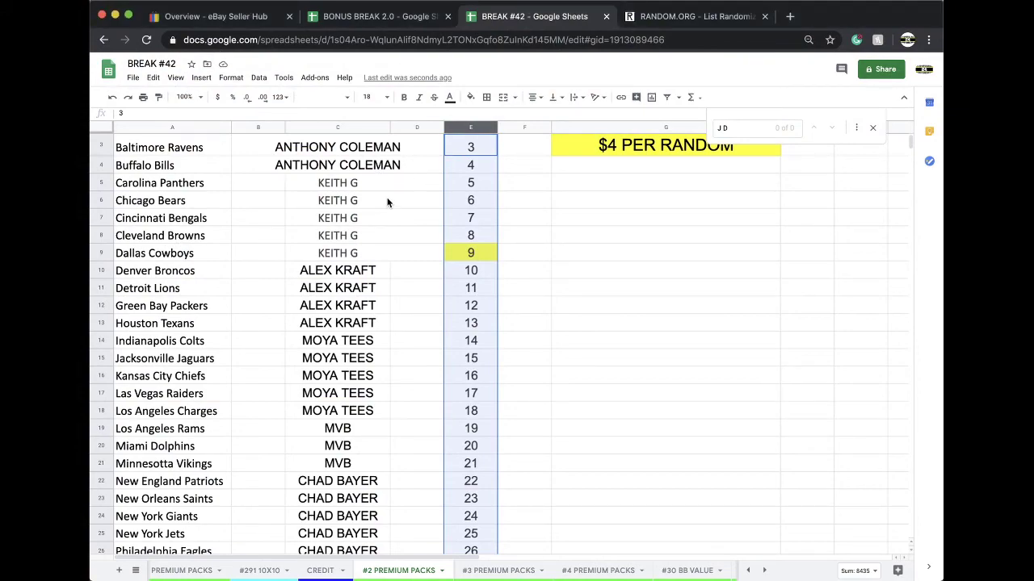
{"action": "scroll", "coordinate": [386, 199], "scroll_direction": "down", "scroll_amount": 2}
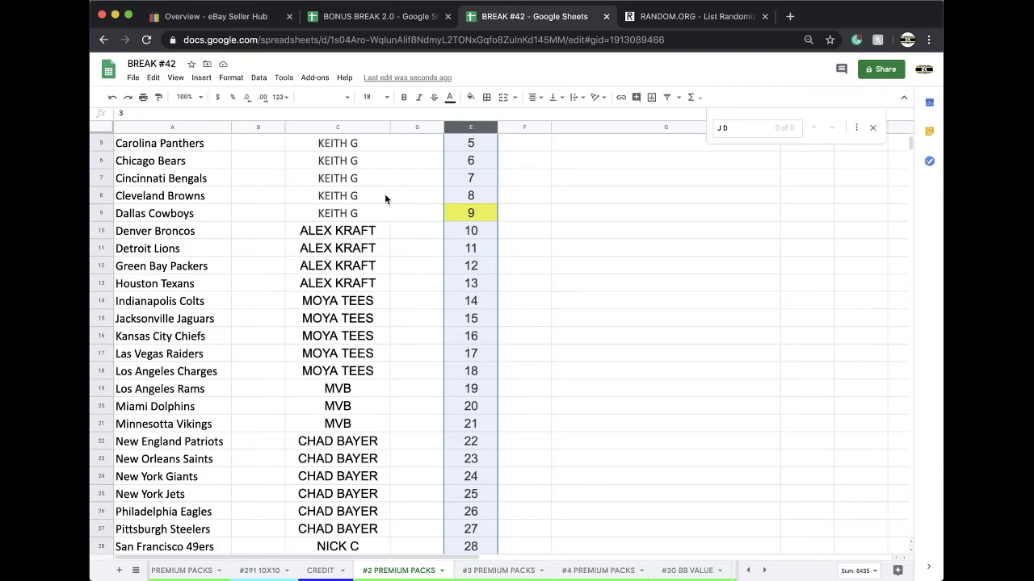
{"action": "scroll", "coordinate": [385, 198], "scroll_direction": "down", "scroll_amount": 5}
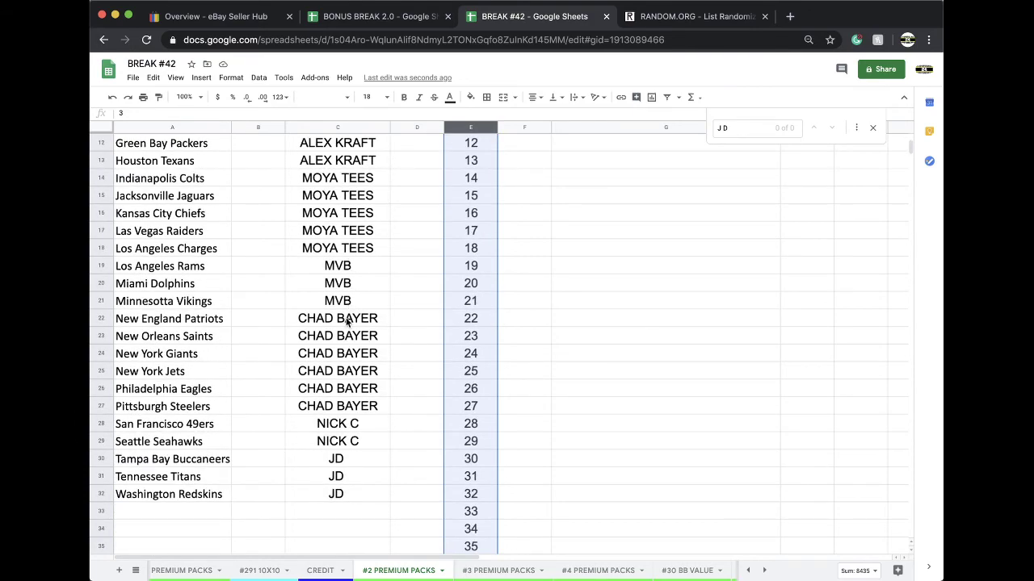
{"action": "left_click", "coordinate": [320, 125]}
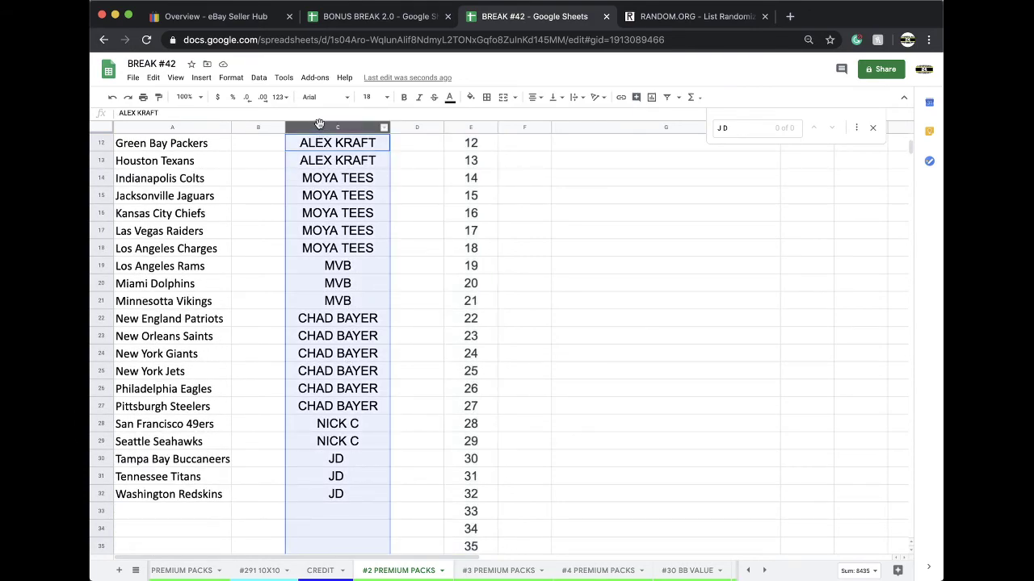
{"action": "scroll", "coordinate": [409, 240], "scroll_direction": "up", "scroll_amount": 6}
Open a fresh RANDOM.ORG list form, paste the copied participant names into it and randomize them
{"action": "left_click", "coordinate": [619, 17]}
{"action": "left_click", "coordinate": [610, 33]}
{"action": "key", "text": "Return"}
{"action": "key", "text": "super+v"}
{"action": "left_click", "coordinate": [279, 464]}
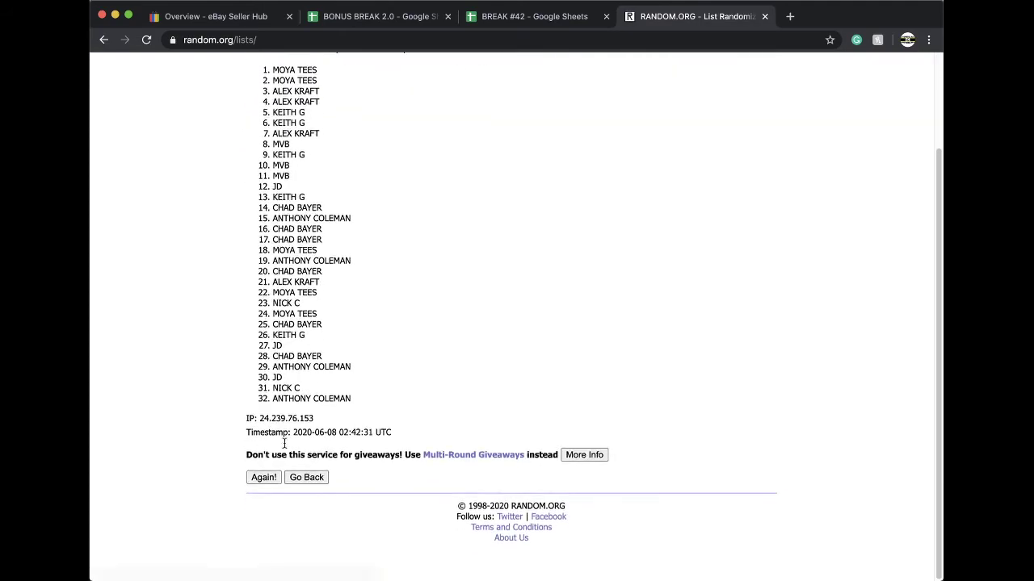
Repeat the shuffle of the 32 participant names until the list has been randomized five times
{"action": "left_click", "coordinate": [264, 500]}
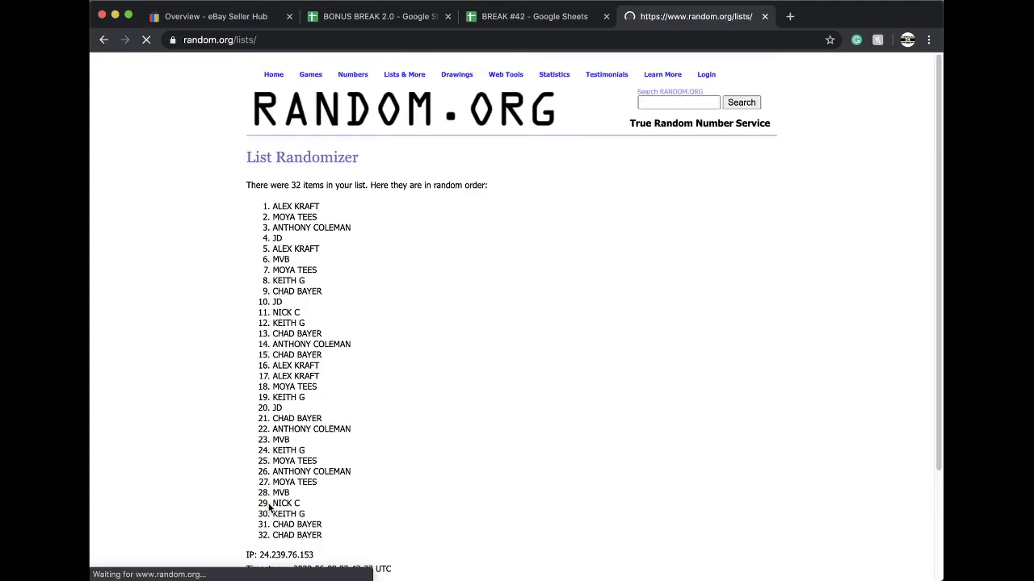
{"action": "left_click", "coordinate": [259, 504]}
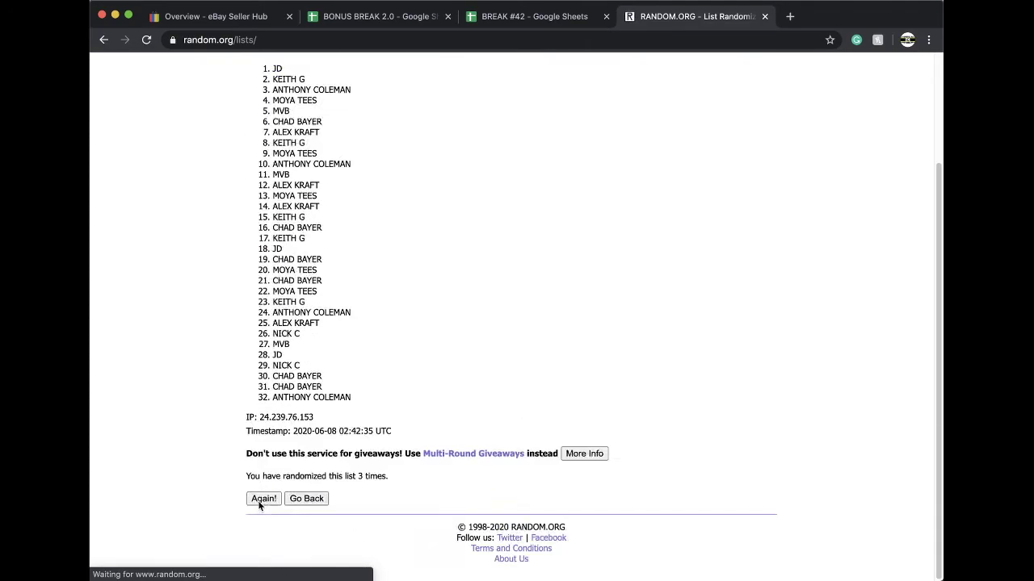
{"action": "left_click", "coordinate": [259, 504]}
{"action": "left_click", "coordinate": [259, 501]}
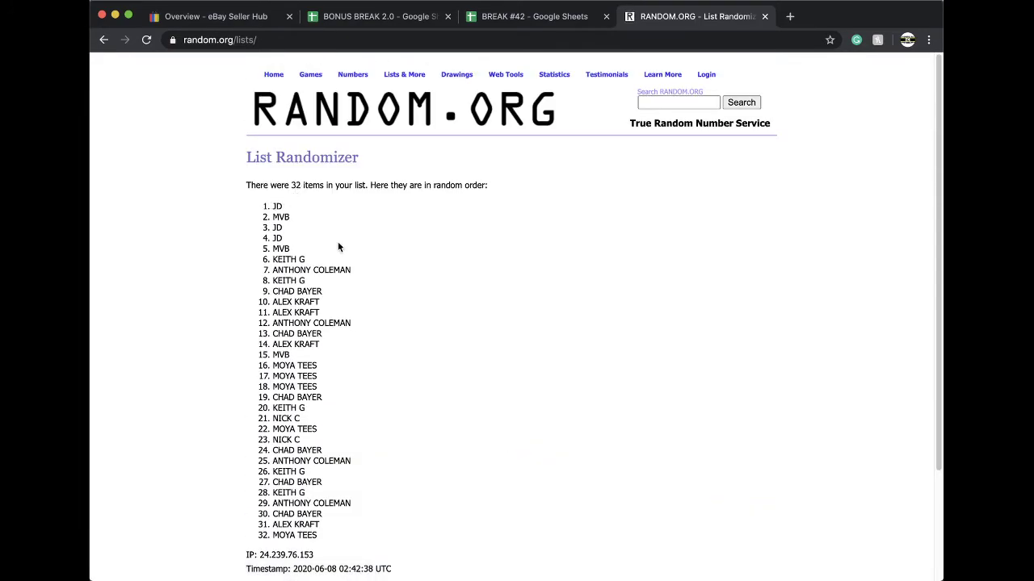
Copy the 32 randomized names and paste them into column B of #2 PREMIUM PACKS, starting at cell B1
{"action": "scroll", "coordinate": [338, 241], "scroll_direction": "down", "scroll_amount": 1}
{"action": "left_click_drag", "start_coordinate": [273, 148], "coordinate": [369, 398]}
{"action": "scroll", "coordinate": [368, 395], "scroll_direction": "up", "scroll_amount": 3}
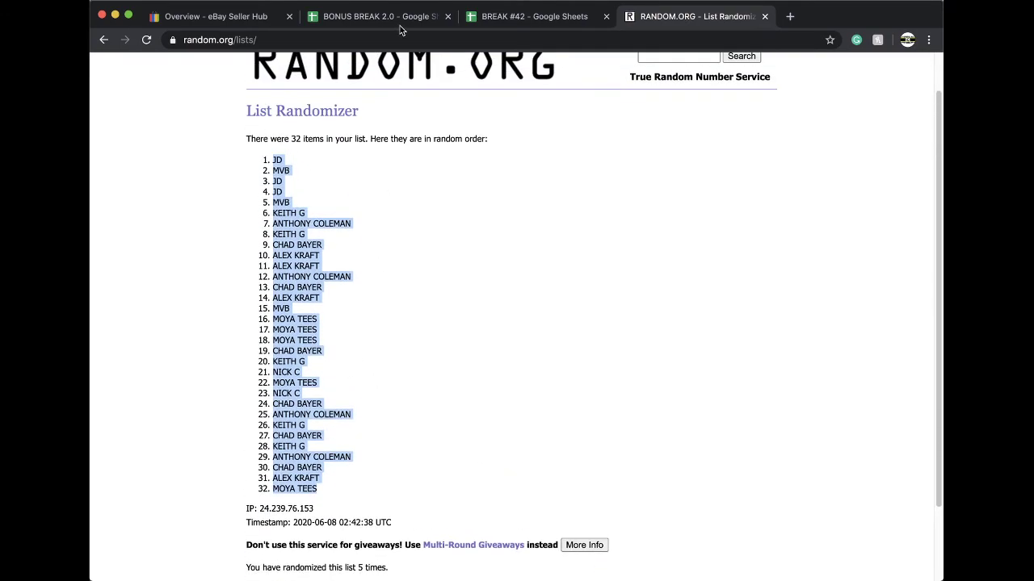
{"action": "left_click", "coordinate": [525, 16]}
{"action": "left_click", "coordinate": [244, 153]}
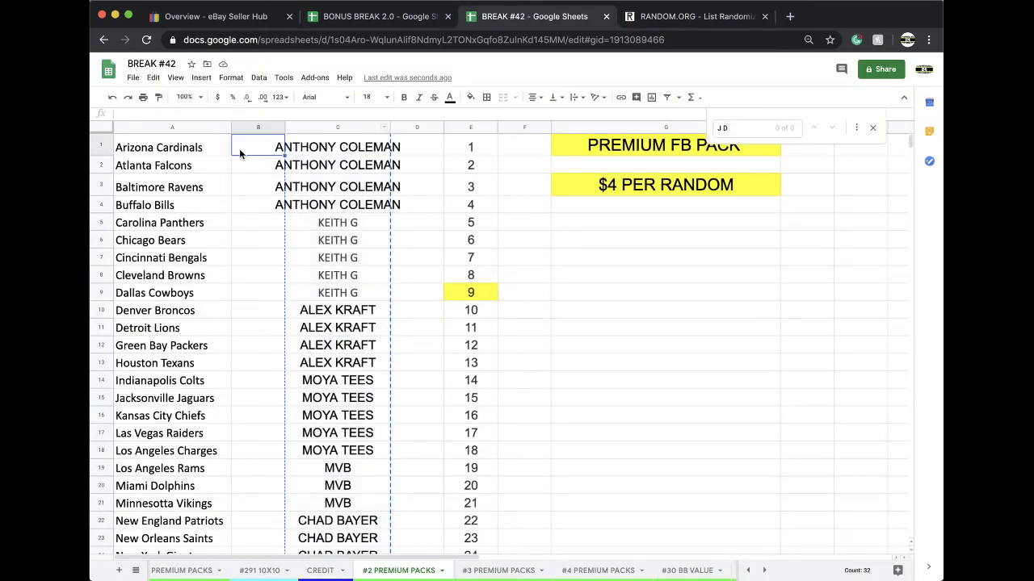
{"action": "key", "text": "ctrl+v"}
Set the pasted names to font size 18 and fit column B's width to its contents
{"action": "left_click", "coordinate": [371, 97]}
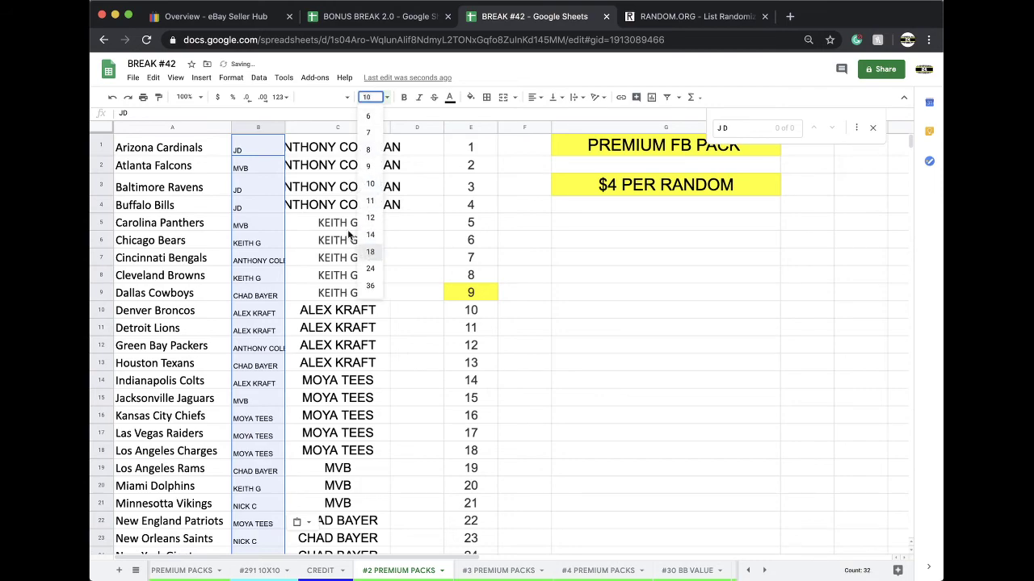
{"action": "left_click", "coordinate": [370, 252]}
{"action": "double_click", "coordinate": [284, 127]}
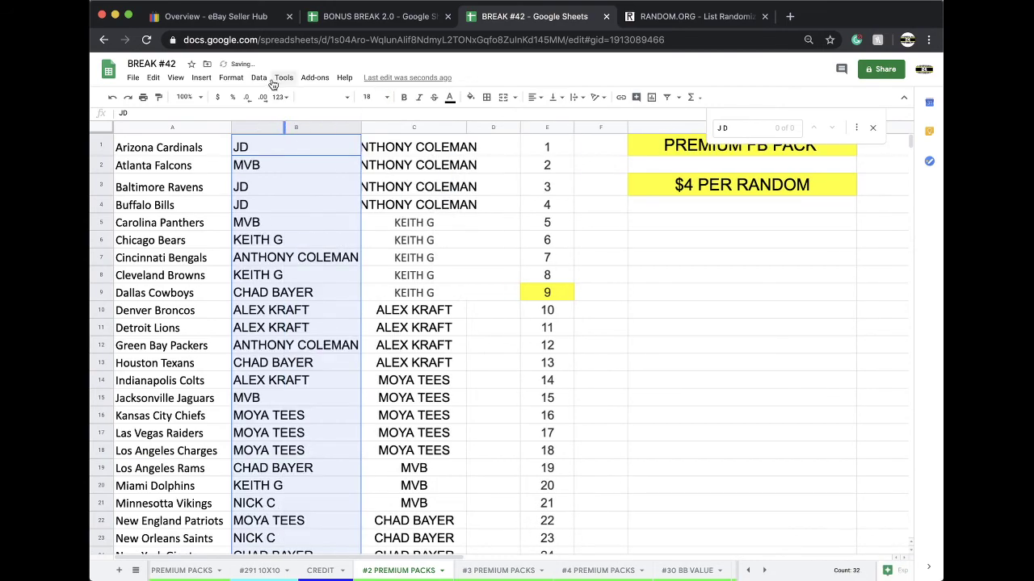
Sort the sheet by the names in column B from A to Z and go through the team assignments
{"action": "left_click", "coordinate": [259, 78]}
{"action": "left_click", "coordinate": [263, 96]}
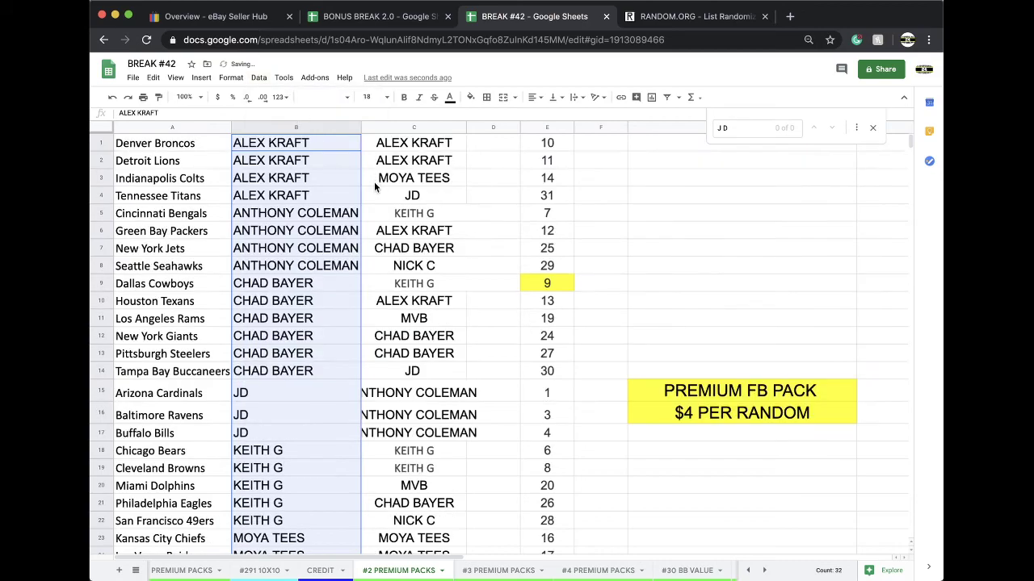
{"action": "left_click", "coordinate": [326, 193]}
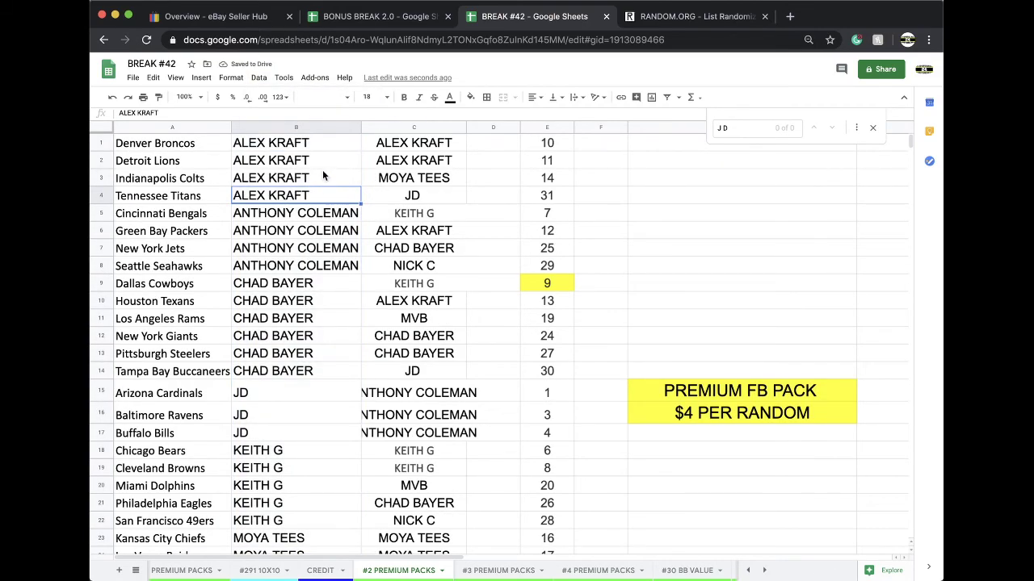
{"action": "scroll", "coordinate": [322, 169], "scroll_direction": "down", "scroll_amount": 1}
{"action": "scroll", "coordinate": [324, 175], "scroll_direction": "down", "scroll_amount": 1}
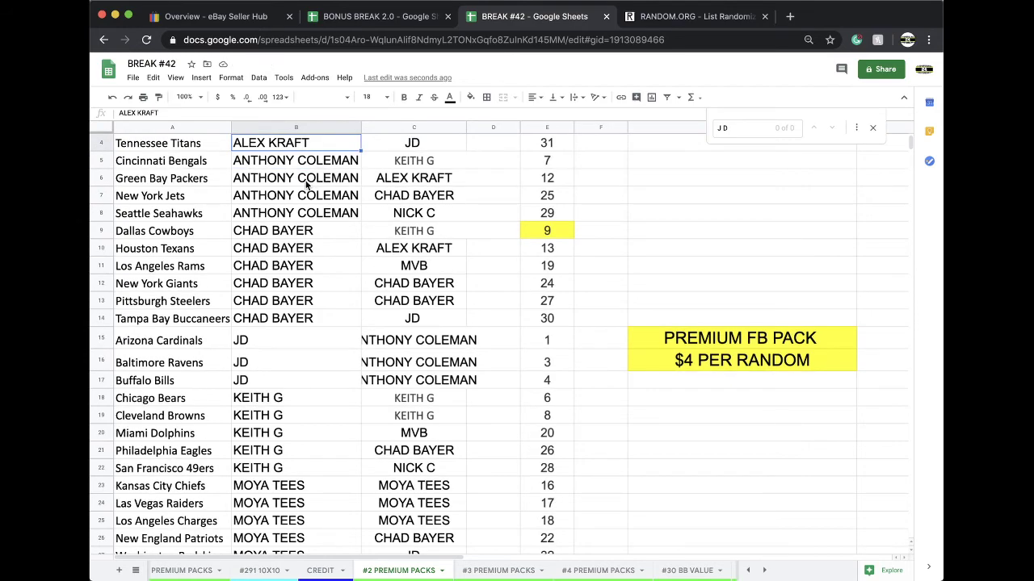
{"action": "scroll", "coordinate": [299, 205], "scroll_direction": "down", "scroll_amount": 3}
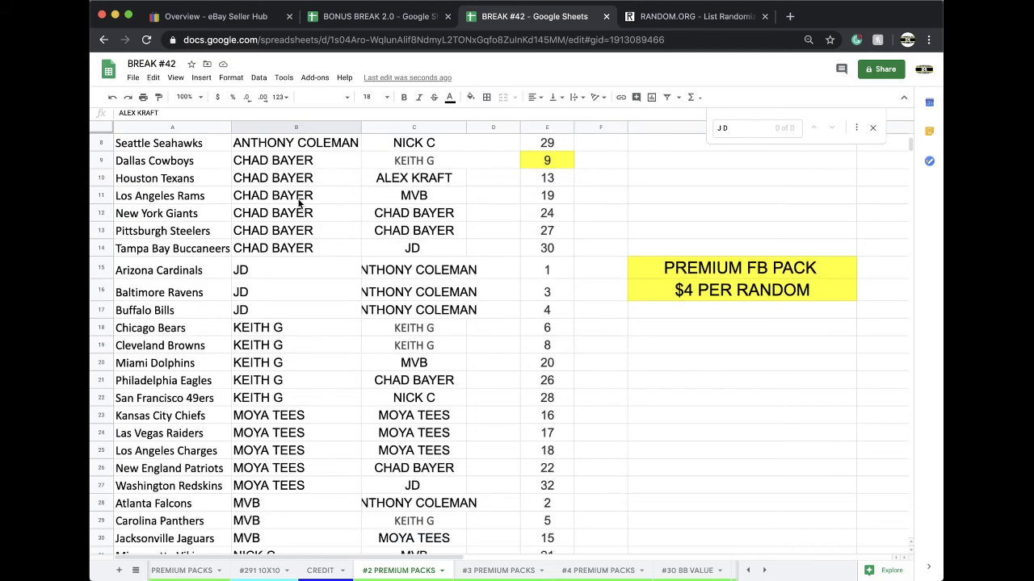
{"action": "scroll", "coordinate": [298, 204], "scroll_direction": "down", "scroll_amount": 3}
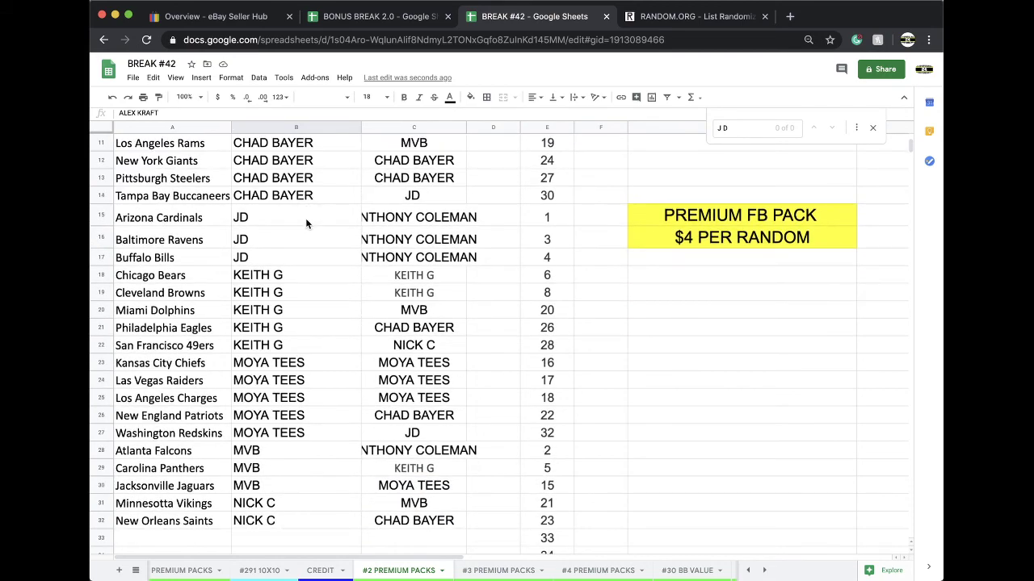
{"action": "scroll", "coordinate": [288, 249], "scroll_direction": "down", "scroll_amount": 3}
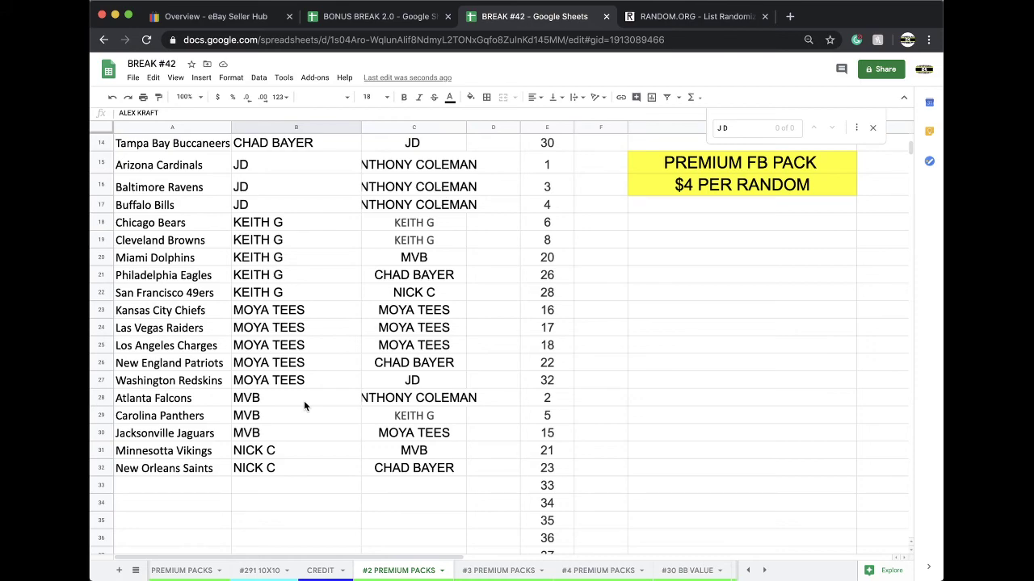
On the #3 6/7 GR 8X10 FOOTBALL sheet, reset the fill color of the names in C1:C18
{"action": "scroll", "coordinate": [407, 572], "scroll_direction": "right", "scroll_amount": 5}
{"action": "scroll", "coordinate": [407, 572], "scroll_direction": "right", "scroll_amount": 3}
{"action": "left_click", "coordinate": [381, 572]}
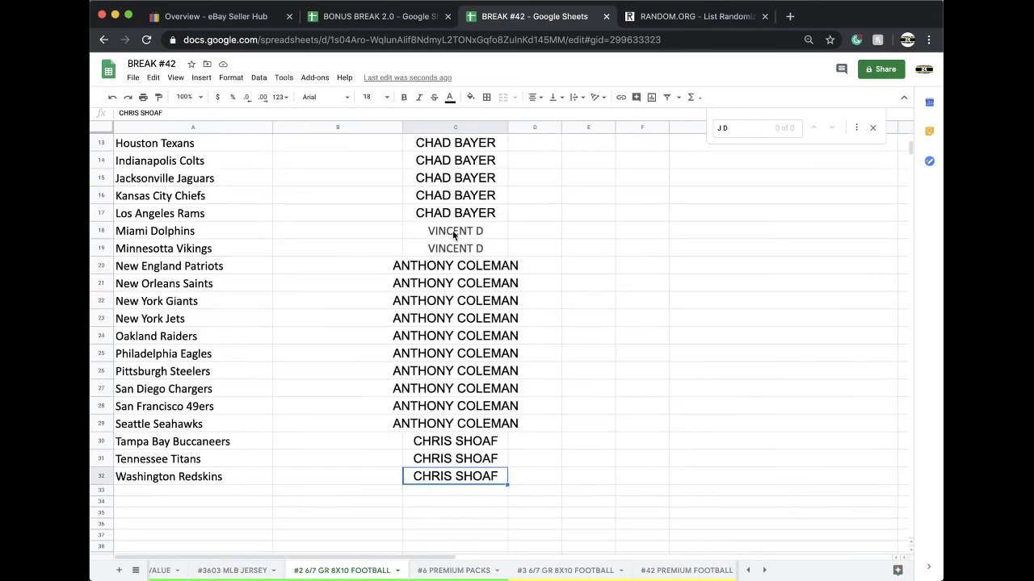
{"action": "scroll", "coordinate": [455, 235], "scroll_direction": "up", "scroll_amount": 4}
{"action": "left_click", "coordinate": [566, 571]}
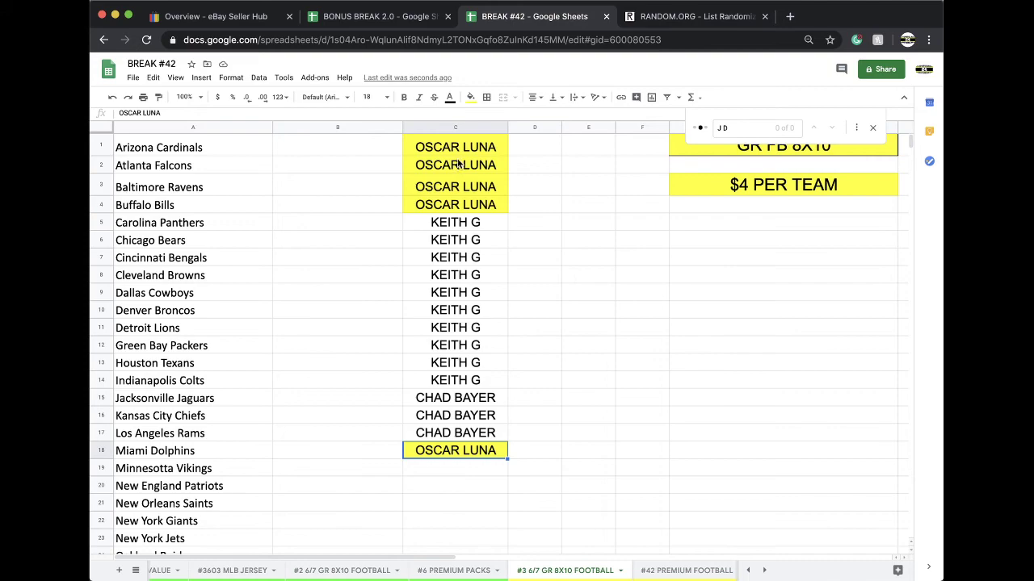
{"action": "left_click_drag", "start_coordinate": [454, 147], "coordinate": [458, 440]}
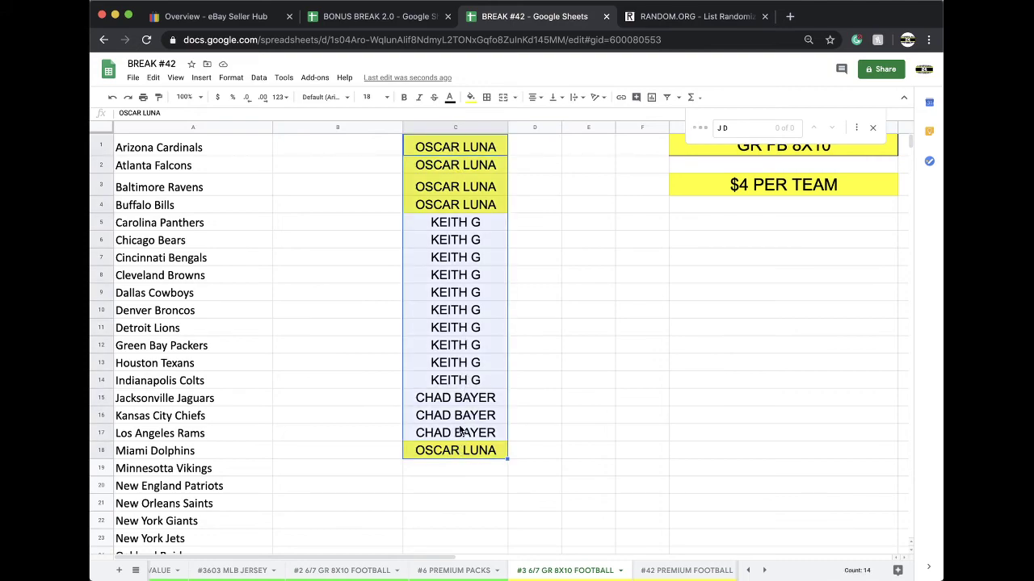
{"action": "left_click", "coordinate": [470, 97]}
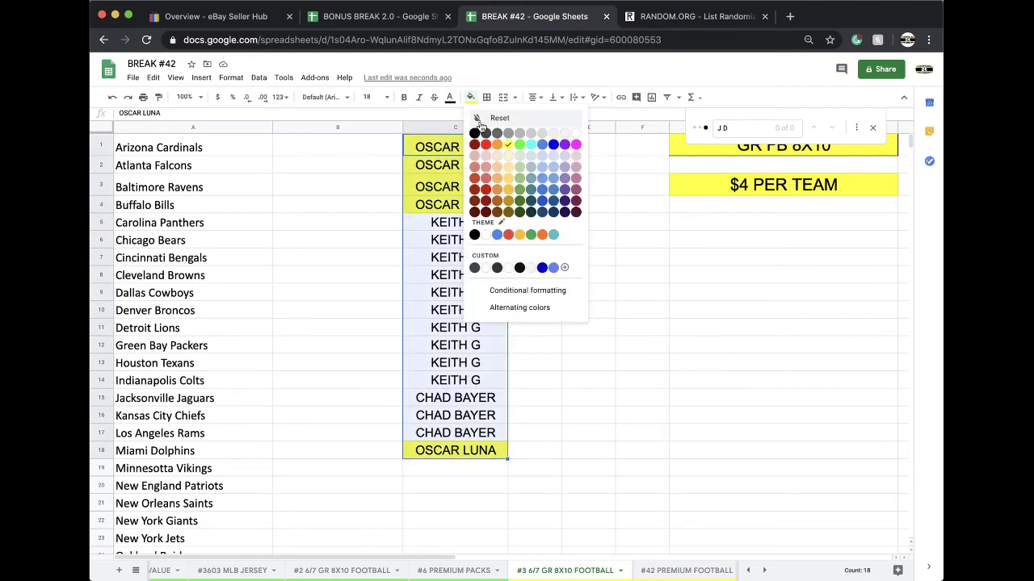
{"action": "left_click", "coordinate": [480, 121]}
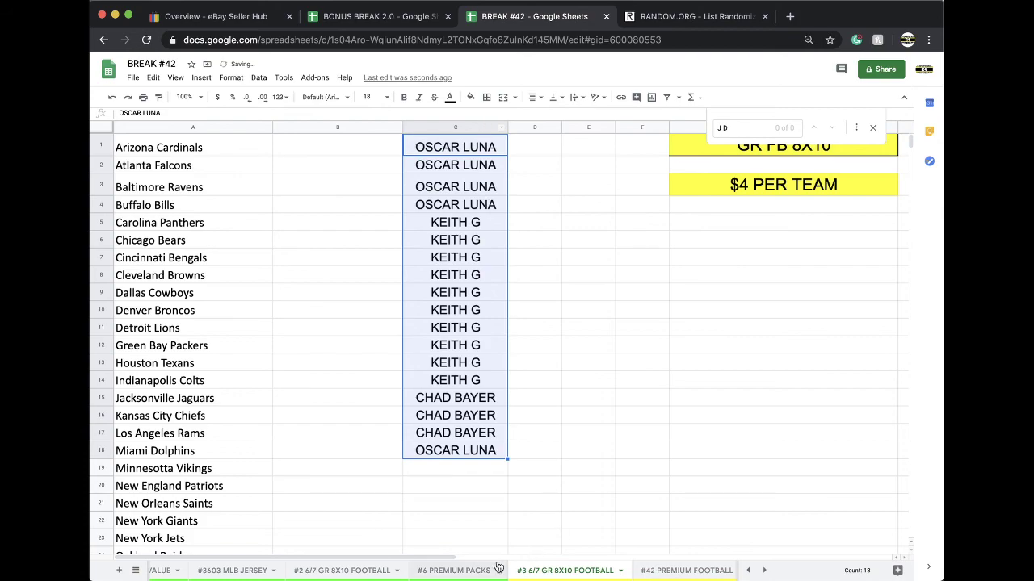
Duplicate the #6 PREMIUM PACKS sheet and name the copy "#7PREMIUM PACKS"
{"action": "left_click", "coordinate": [467, 574]}
{"action": "right_click", "coordinate": [467, 574]}
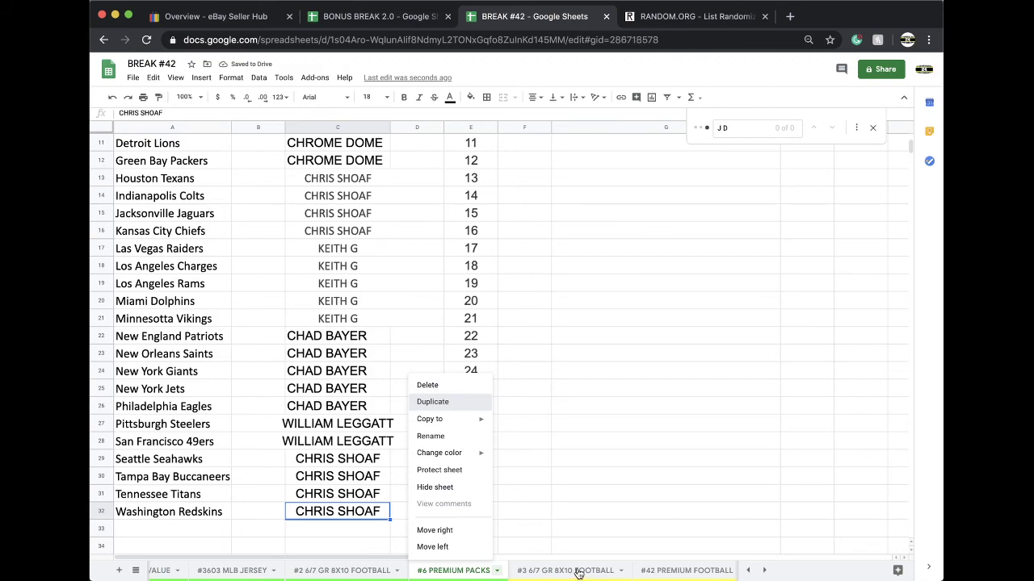
{"action": "key", "text": "Return"}
{"action": "left_click", "coordinate": [563, 572]}
{"action": "left_click_drag", "start_coordinate": [561, 571], "coordinate": [517, 571]}
{"action": "type", "text": "#7PREMIUM PACKS"}
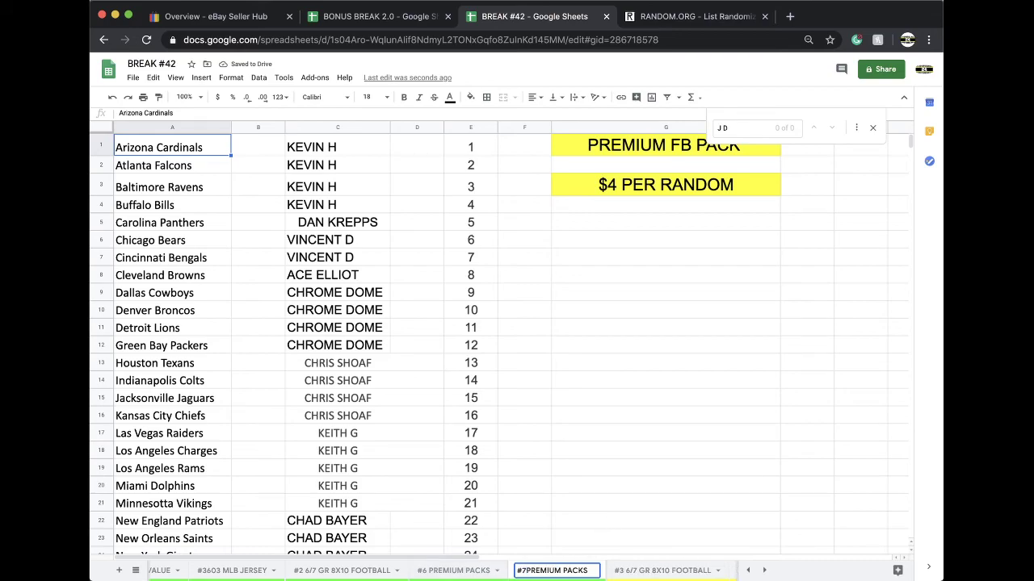